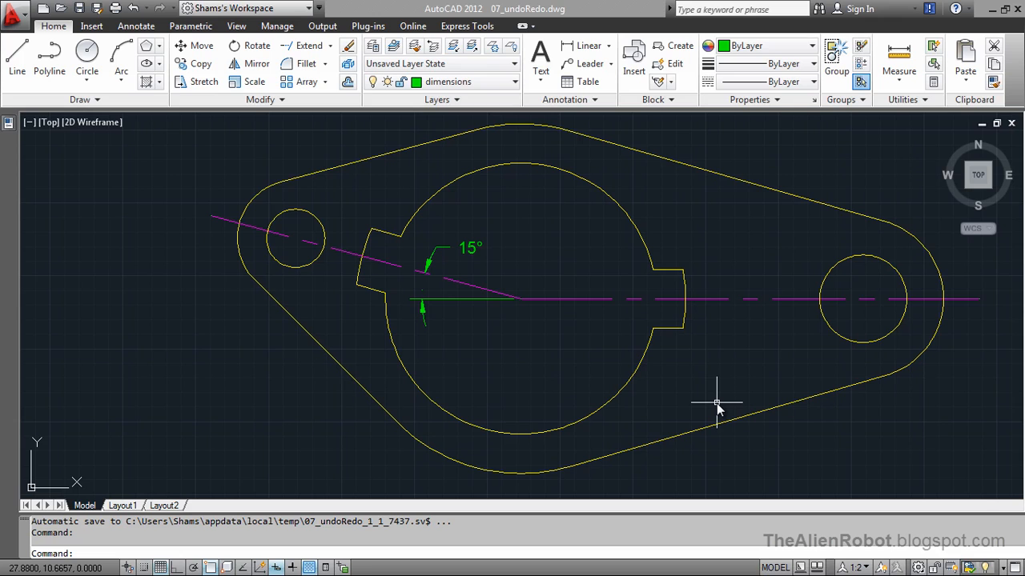
Step: Rotate the small-hole end's outline, hole, centerline and notch end arc by 115° about the large circle's center
click(314, 173)
click(259, 194)
click(277, 217)
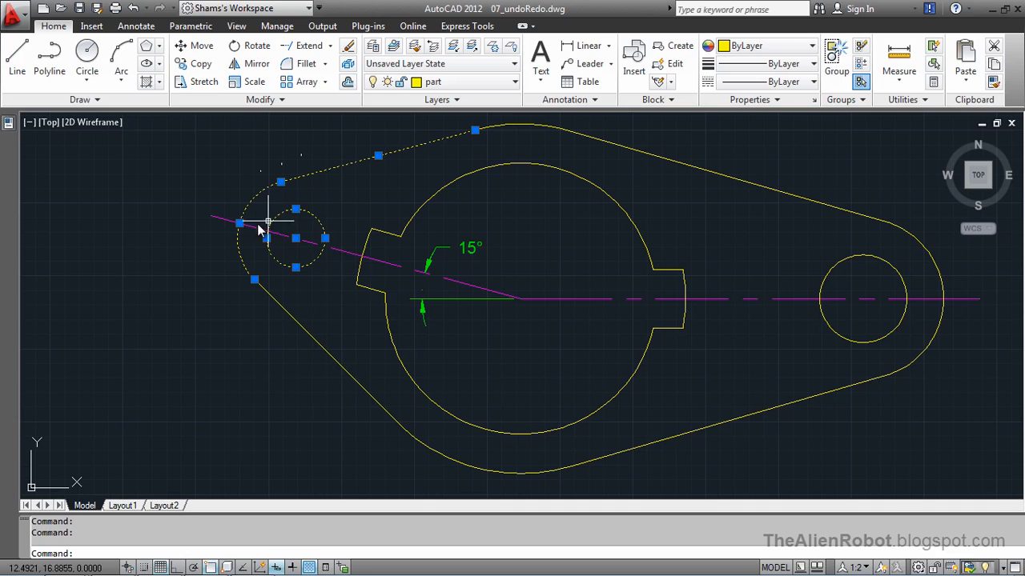
click(229, 221)
click(277, 300)
click(367, 239)
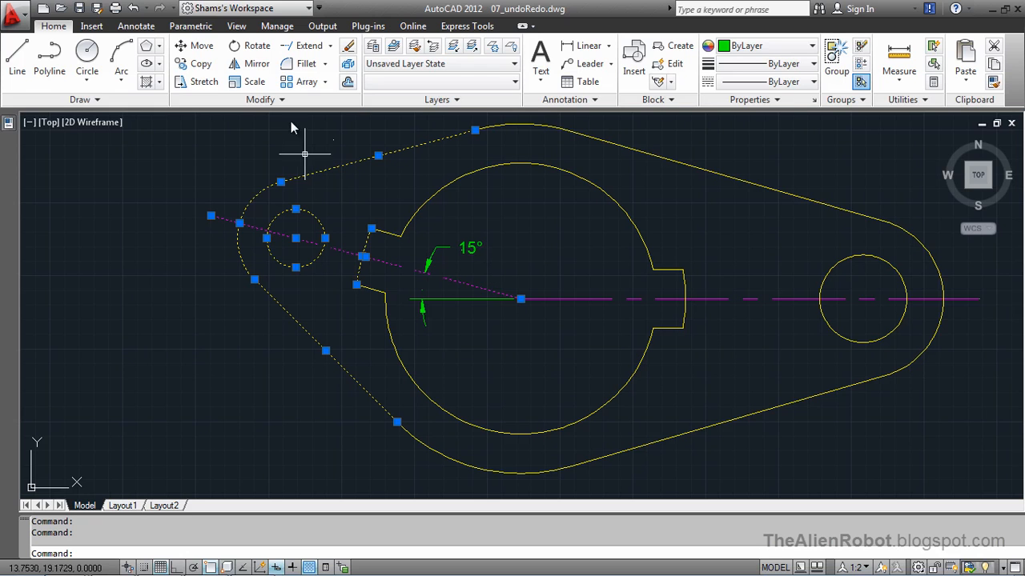
click(250, 46)
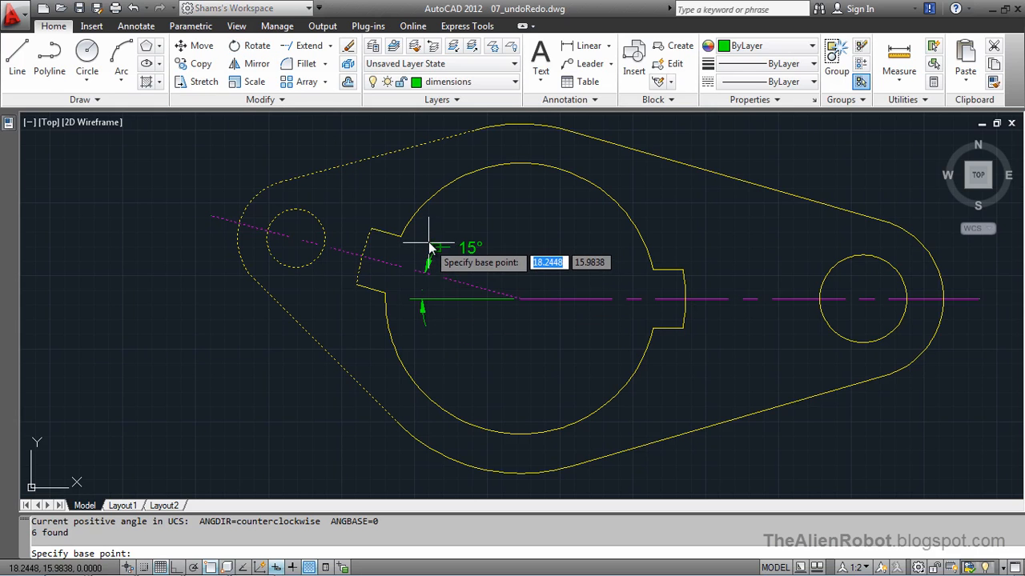
click(520, 301)
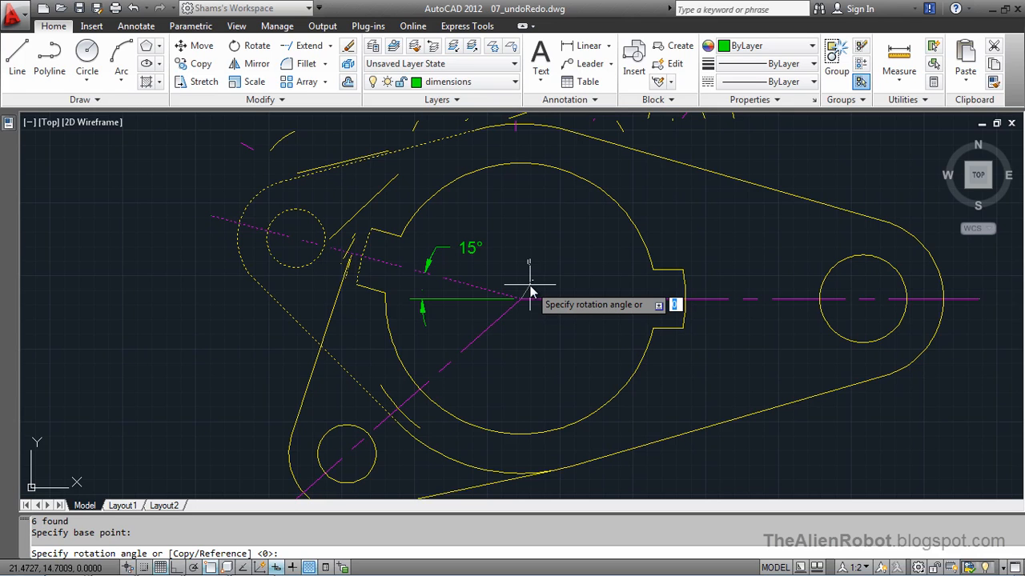
text(115)
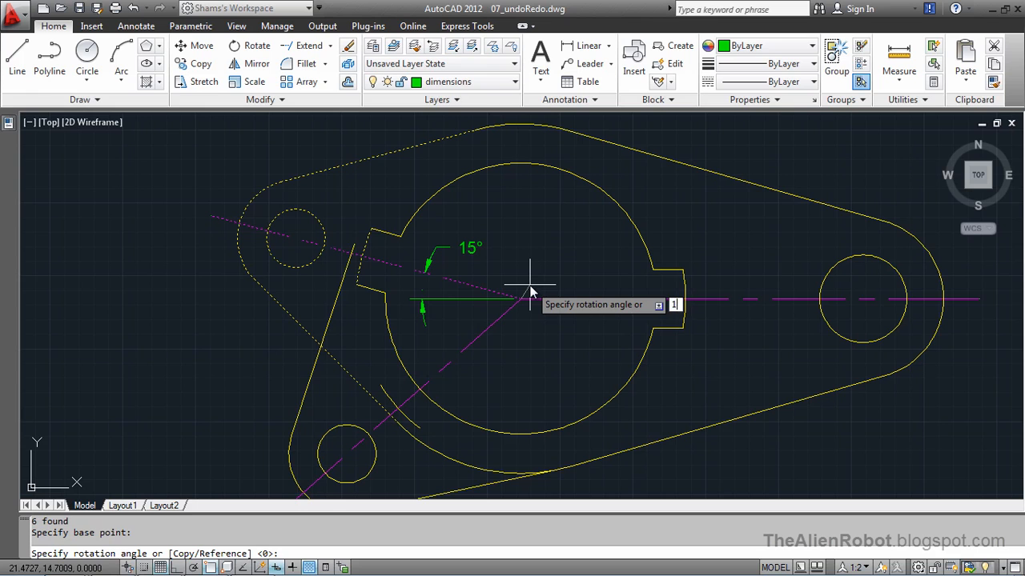
key(Return)
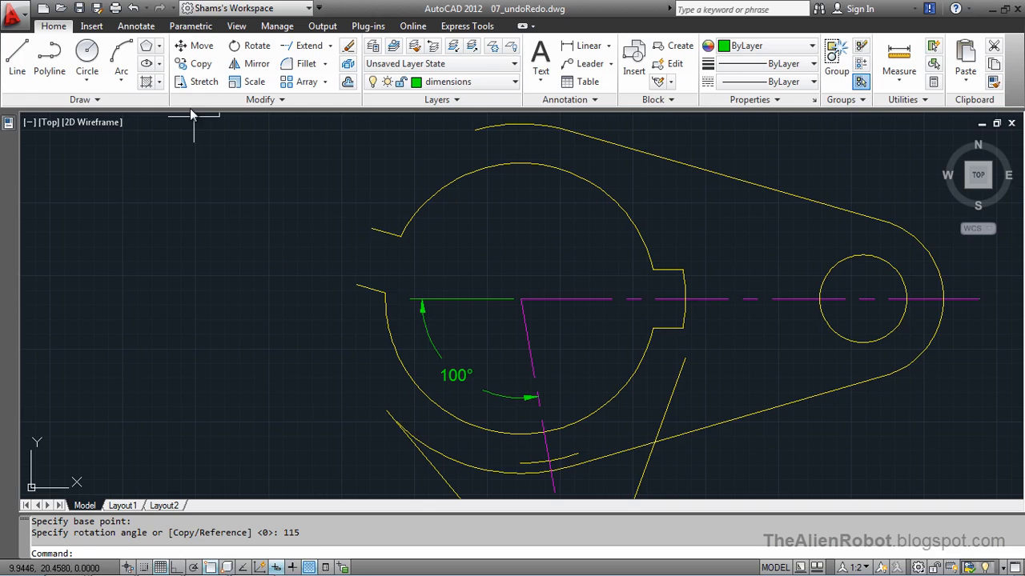
Step: Undo the 115° rotation, redo it, and undo it again
click(134, 11)
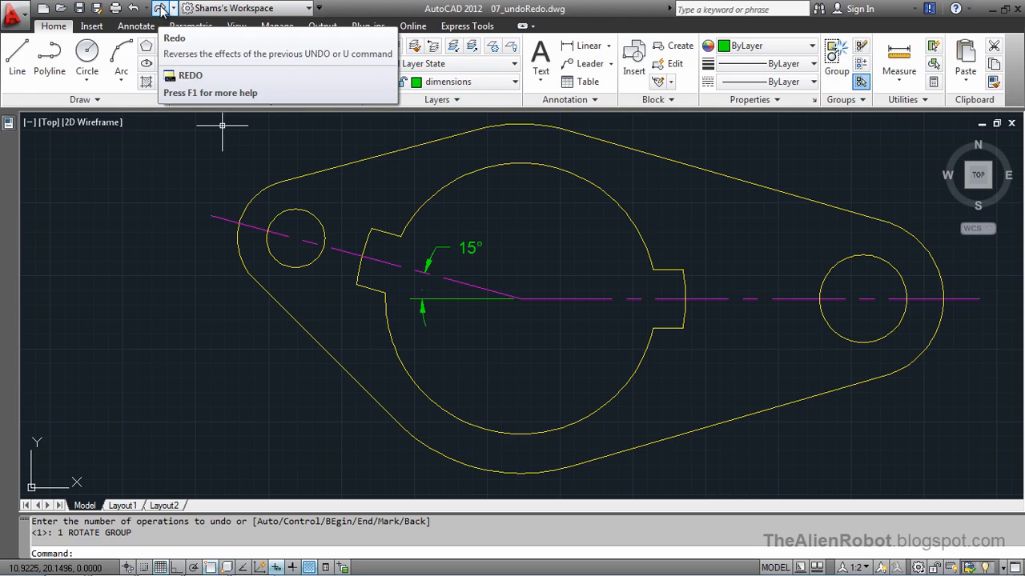
click(159, 8)
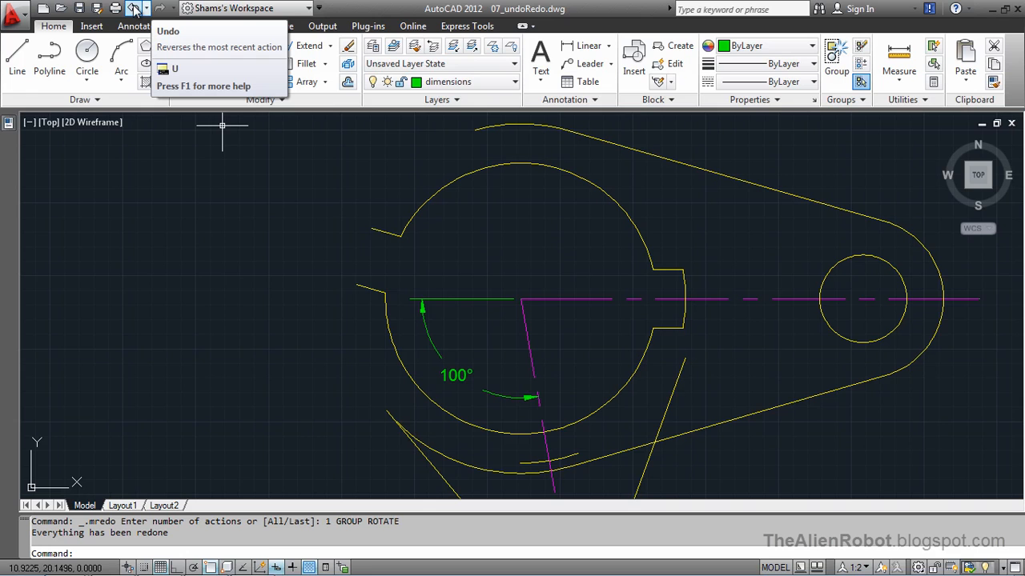
click(134, 9)
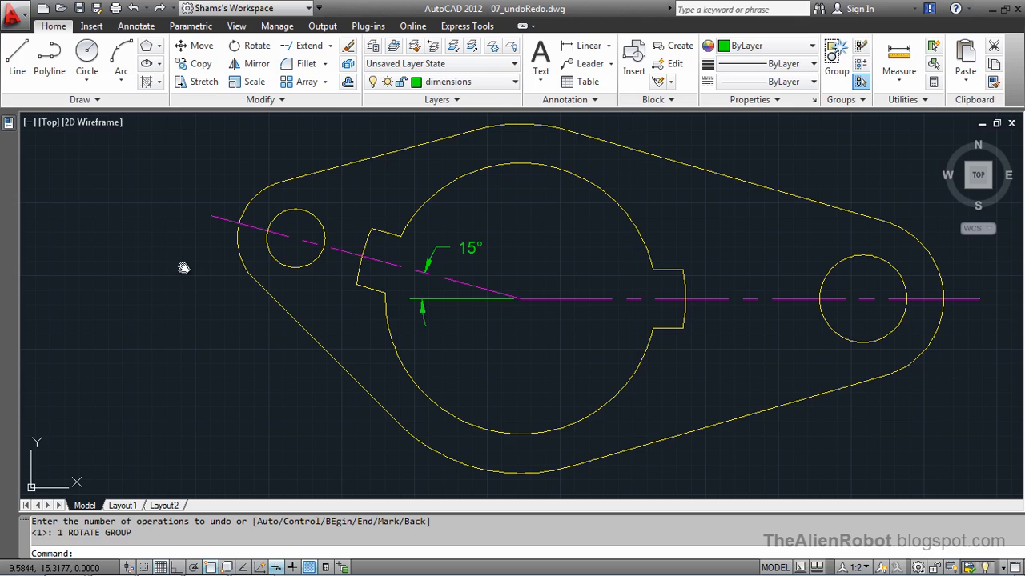
Step: Rotate the small-hole end's outline, hole, centerline and notch end arc by 15° about the large circle's center
middle_drag(184, 268, 193, 267)
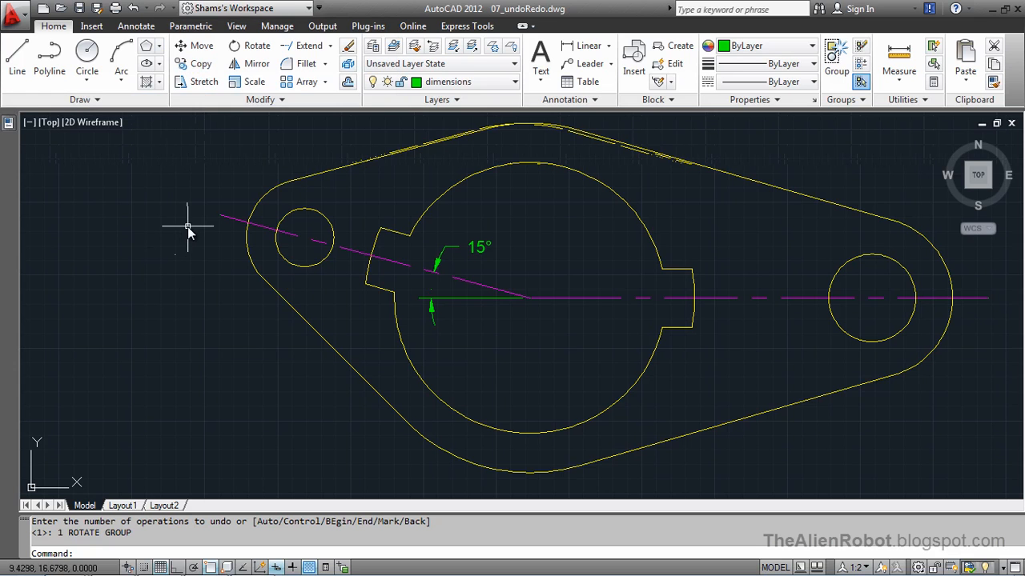
middle_drag(187, 226, 178, 226)
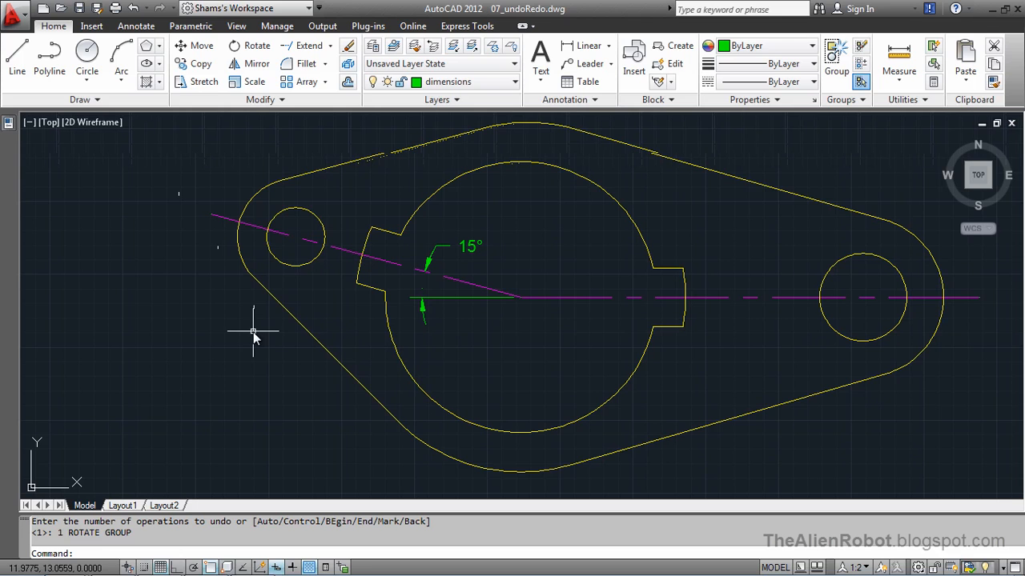
click(321, 170)
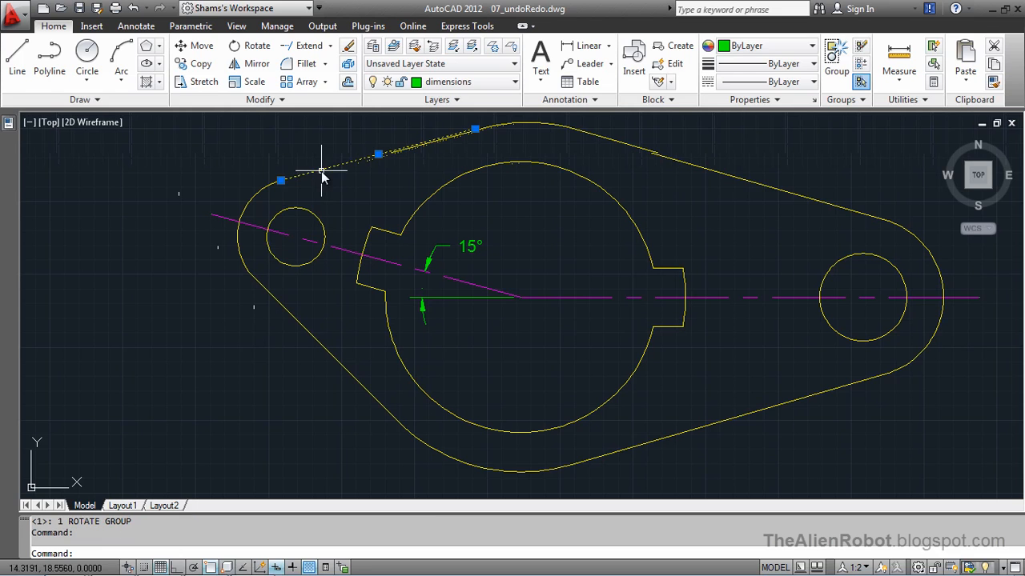
click(254, 197)
click(363, 274)
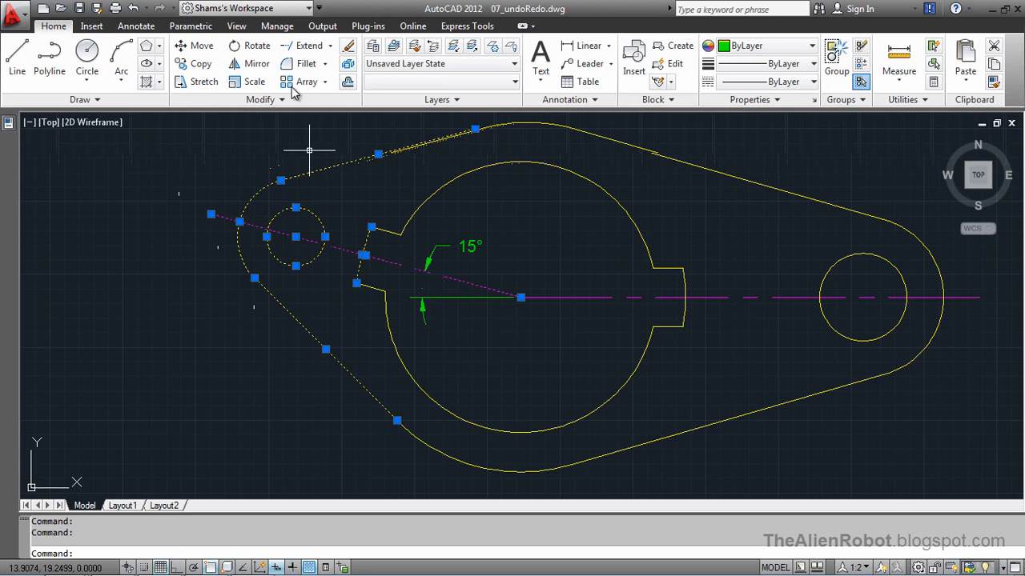
click(253, 45)
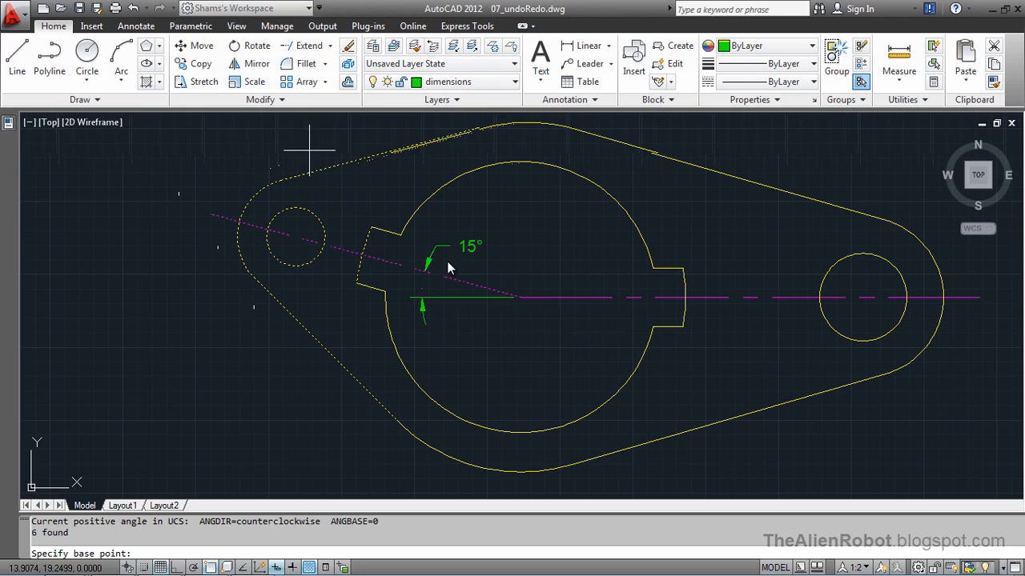
click(521, 300)
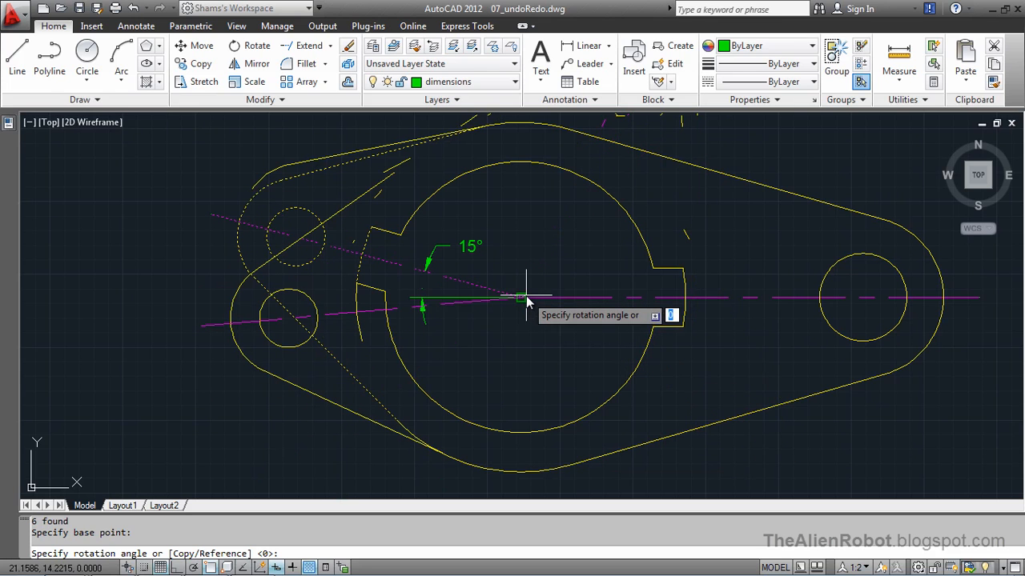
text(15)
key(Return)
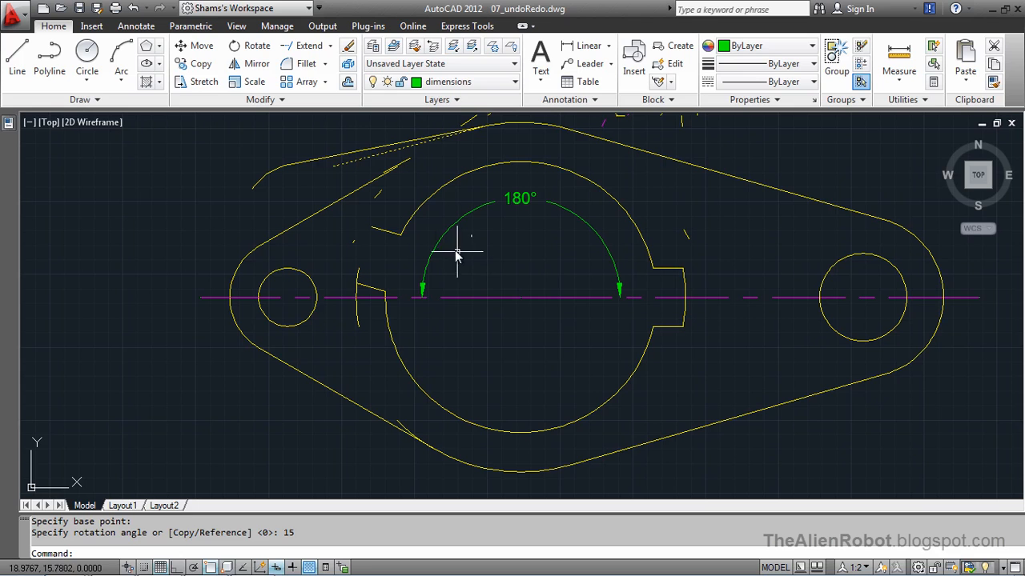
click(330, 47)
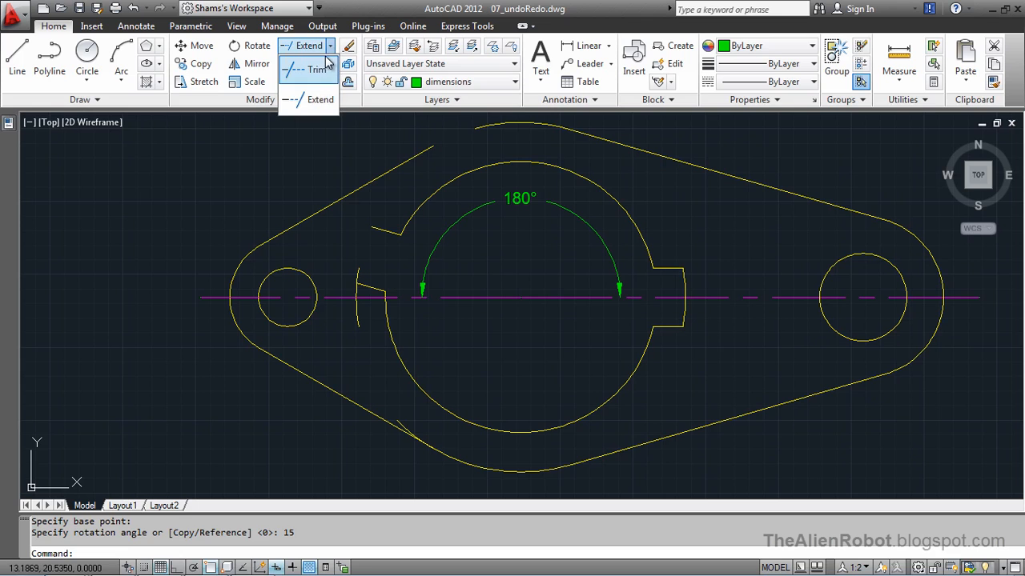
click(317, 98)
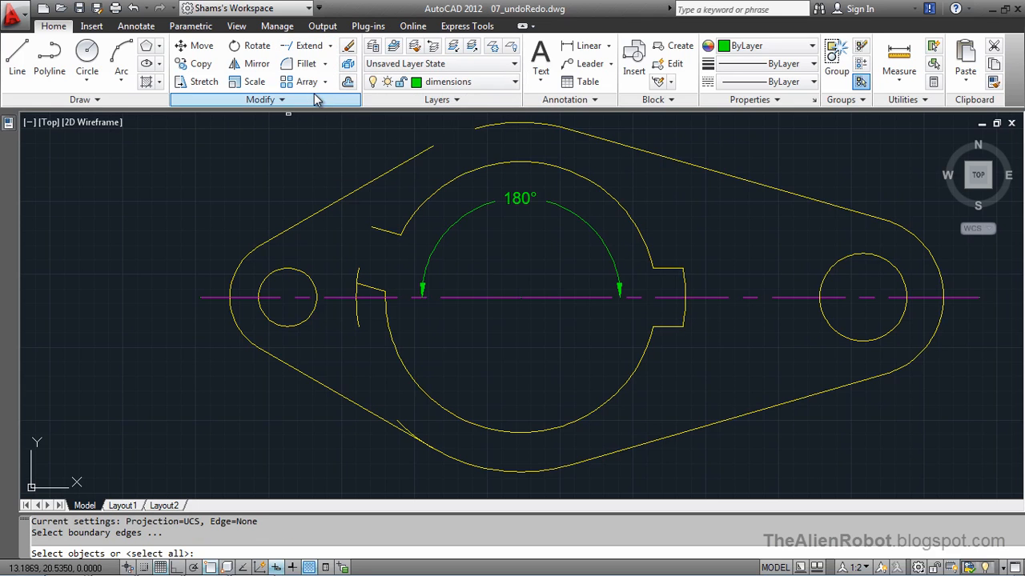
click(397, 165)
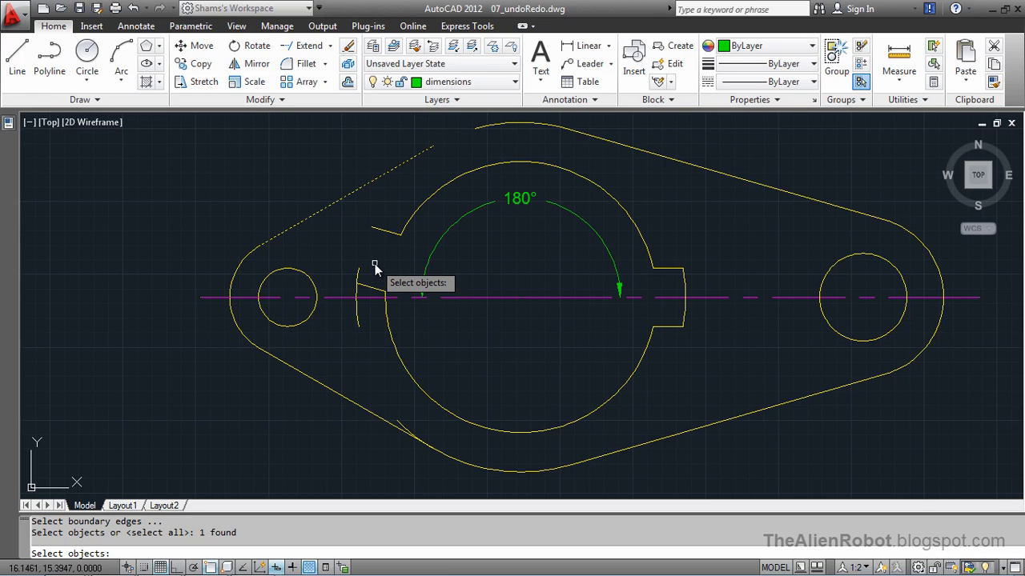
Step: Undo the Extend attempt and the 15° rotation of the small-hole end
click(134, 9)
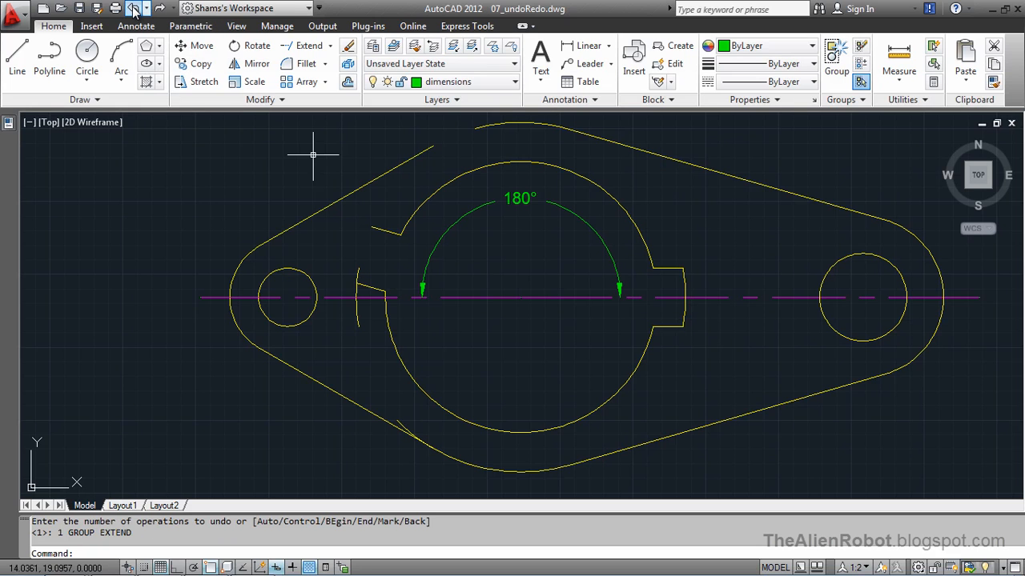
click(134, 10)
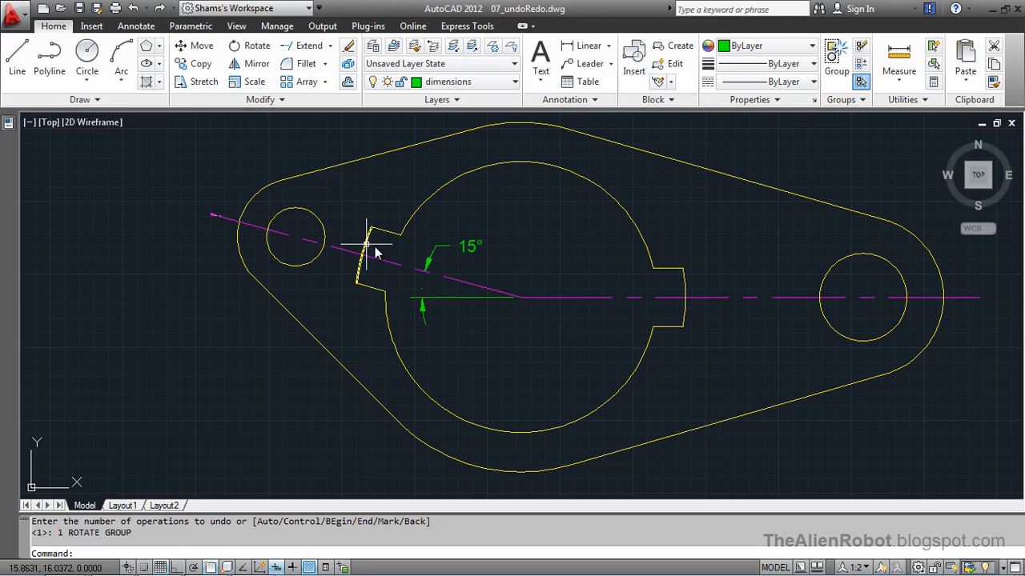
Step: Rotate the small-hole end by 15° about the large circle's center, including both short side lines of its notch
click(345, 165)
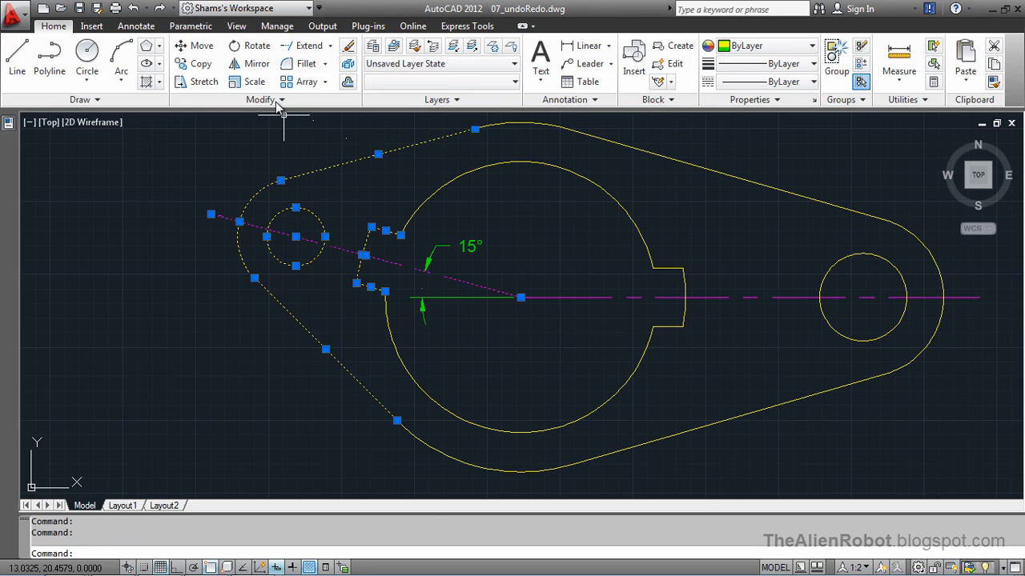
click(255, 46)
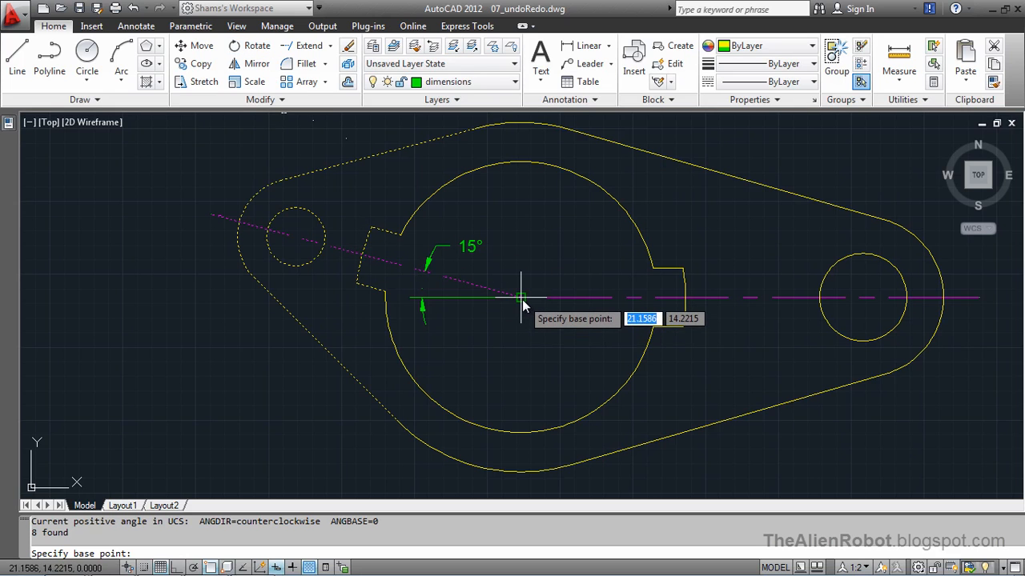
click(522, 301)
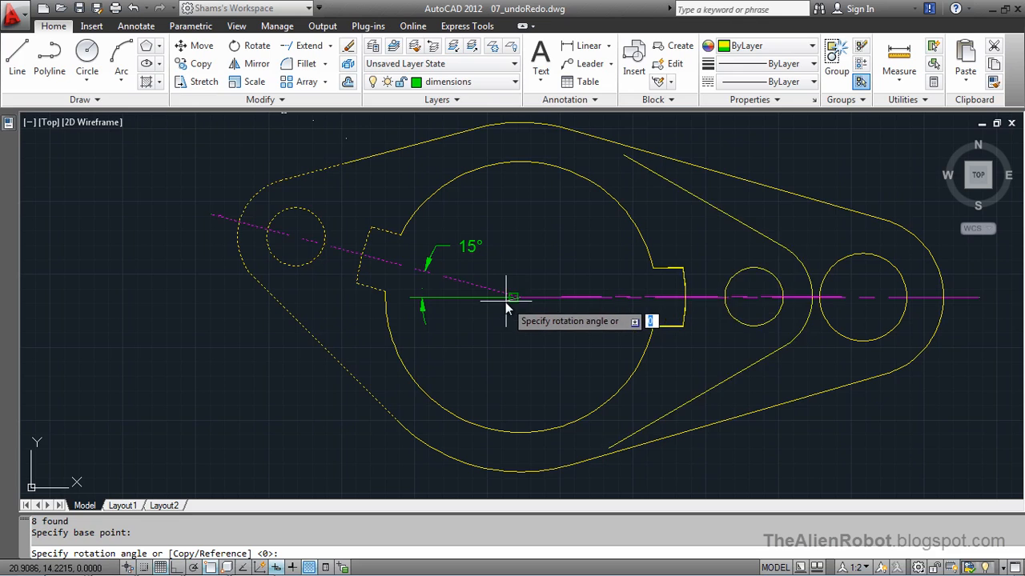
text(15)
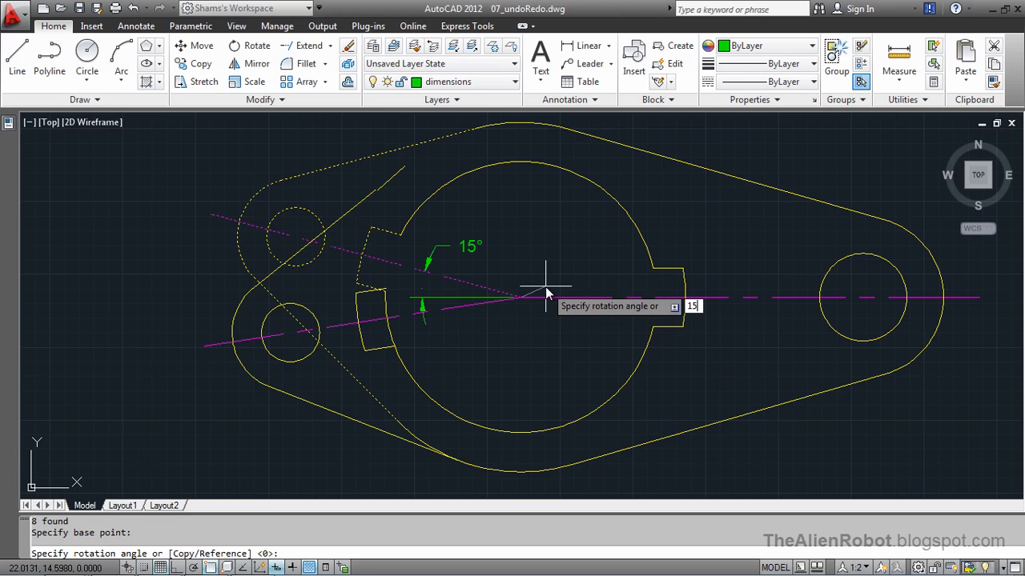
key(Return)
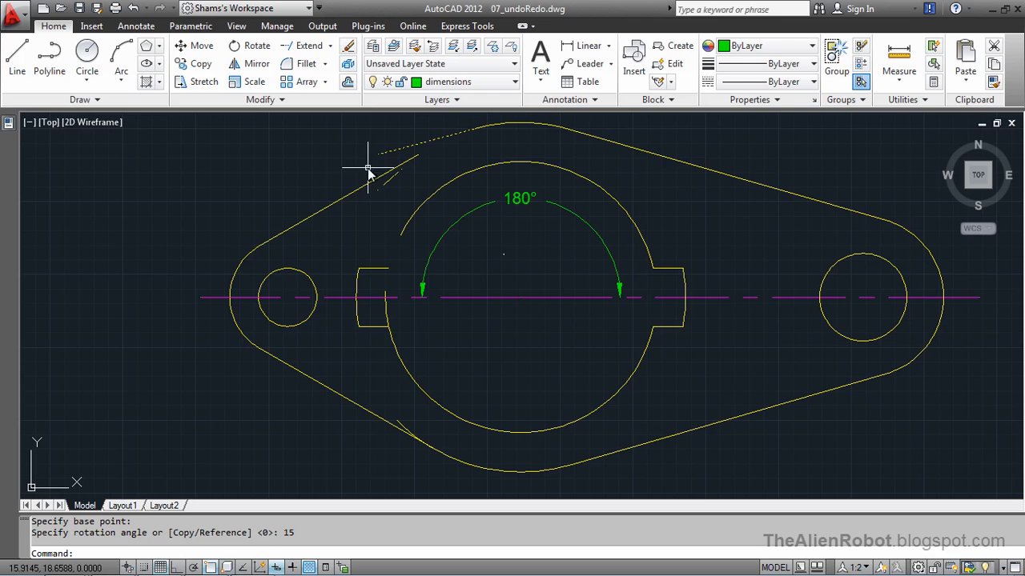
Step: Extend the outer arc to the rotated upper tangent line and the large circle's arc to the notch's upper side line
click(324, 50)
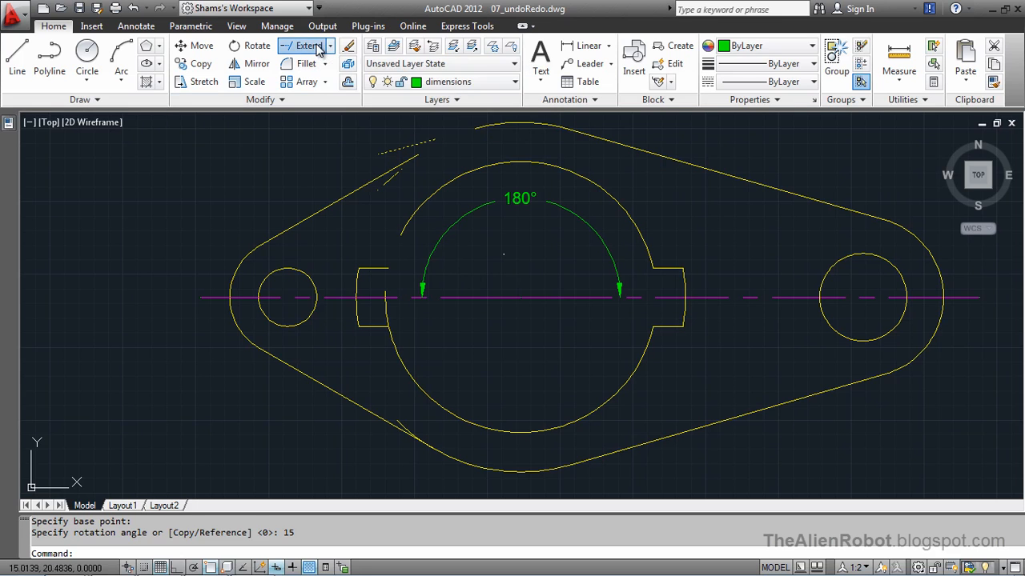
click(419, 156)
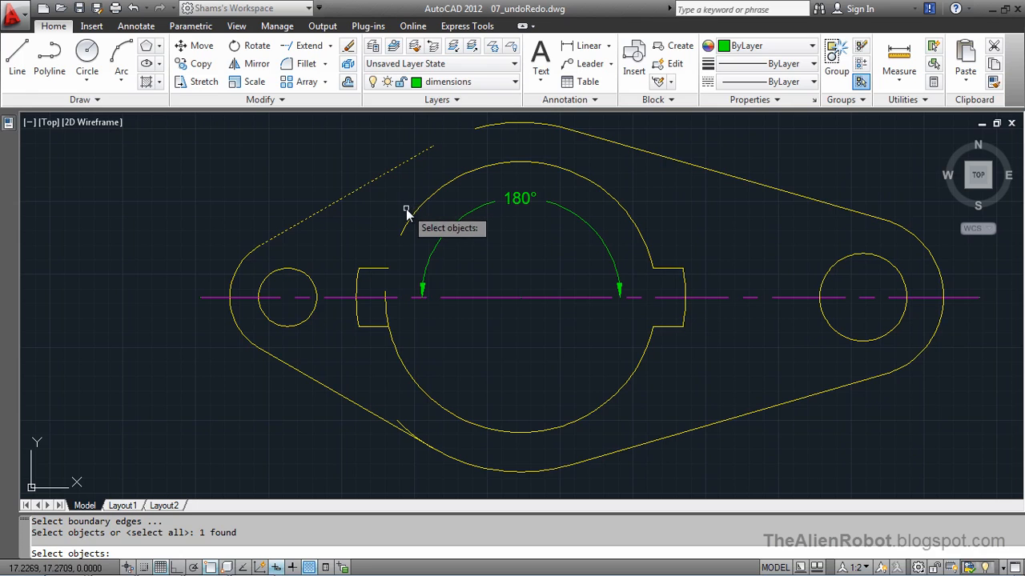
click(382, 270)
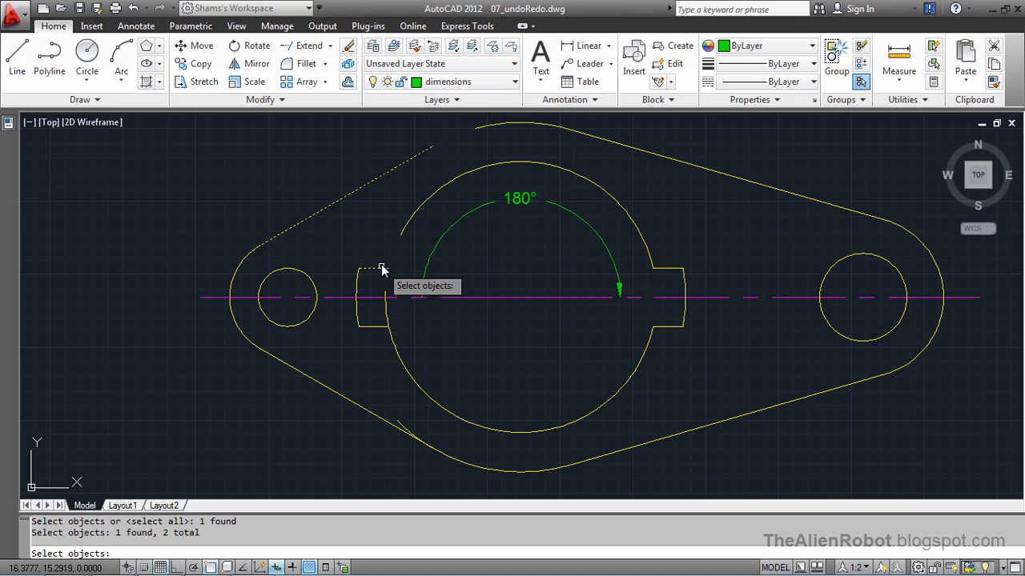
key(Return)
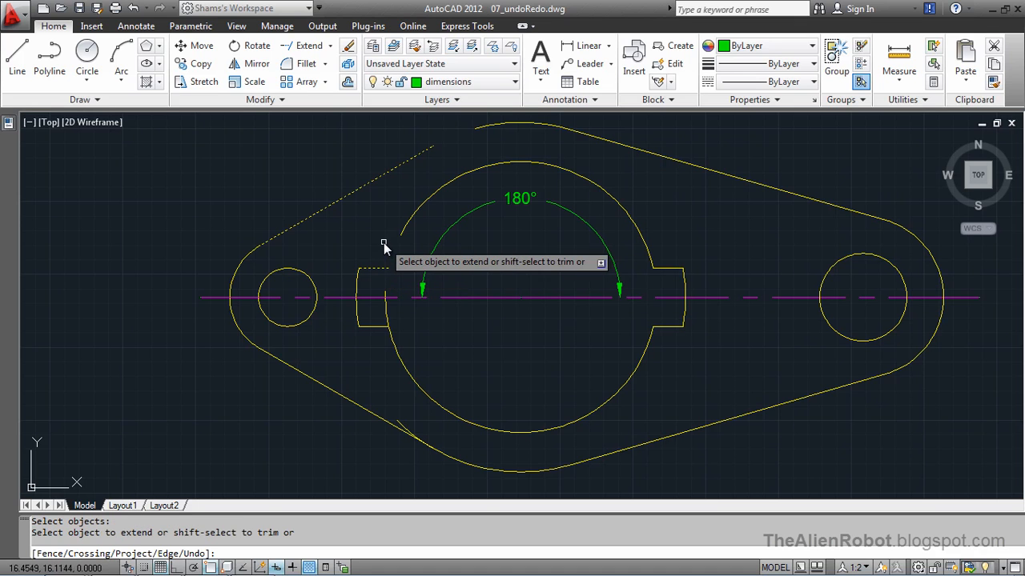
click(477, 131)
click(402, 231)
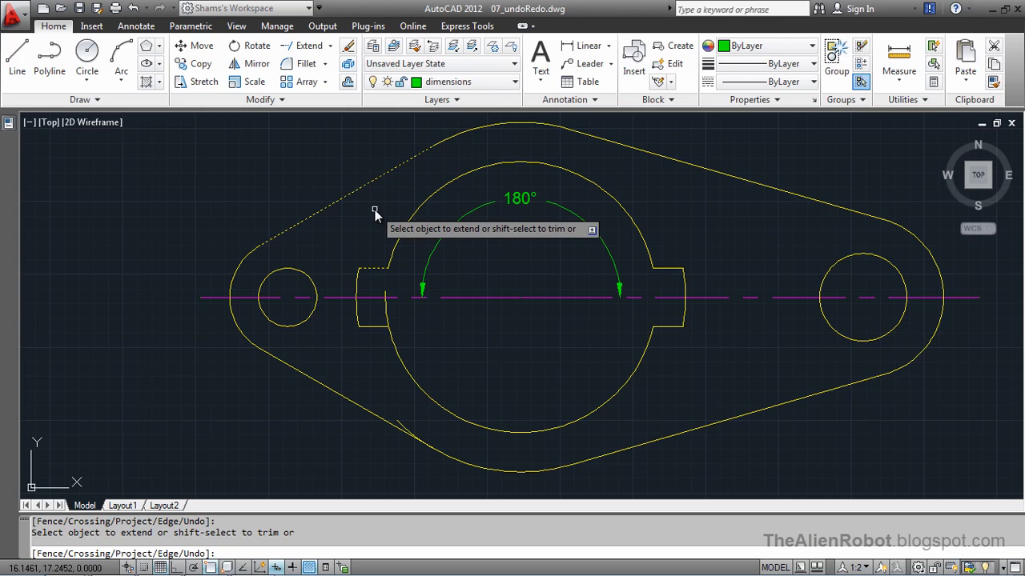
key(Escape)
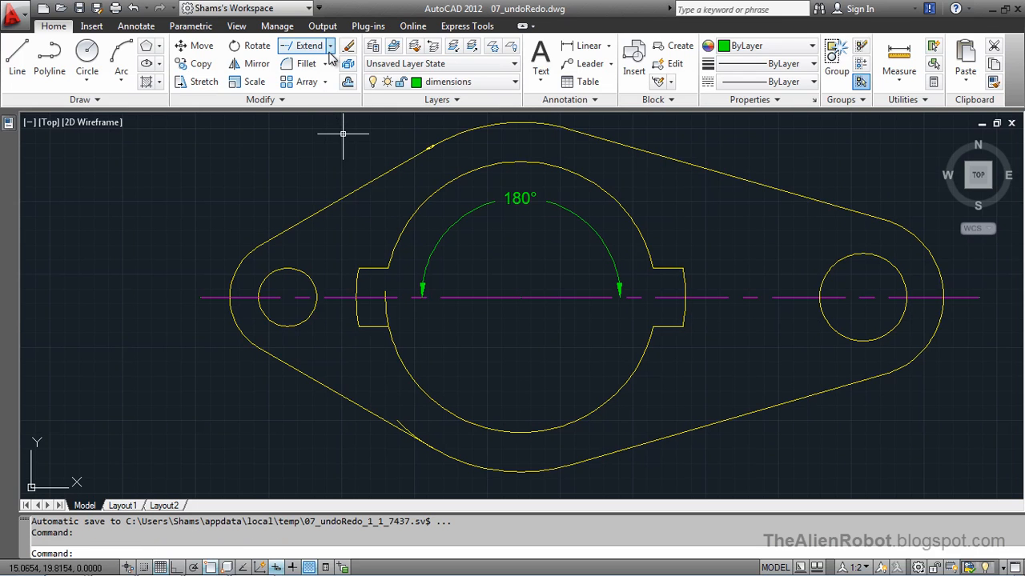
Step: Trim the overhanging ends of the large circle's arc and the outer arc against the notch's lower side line and the lower-left tangent line
click(331, 46)
click(308, 63)
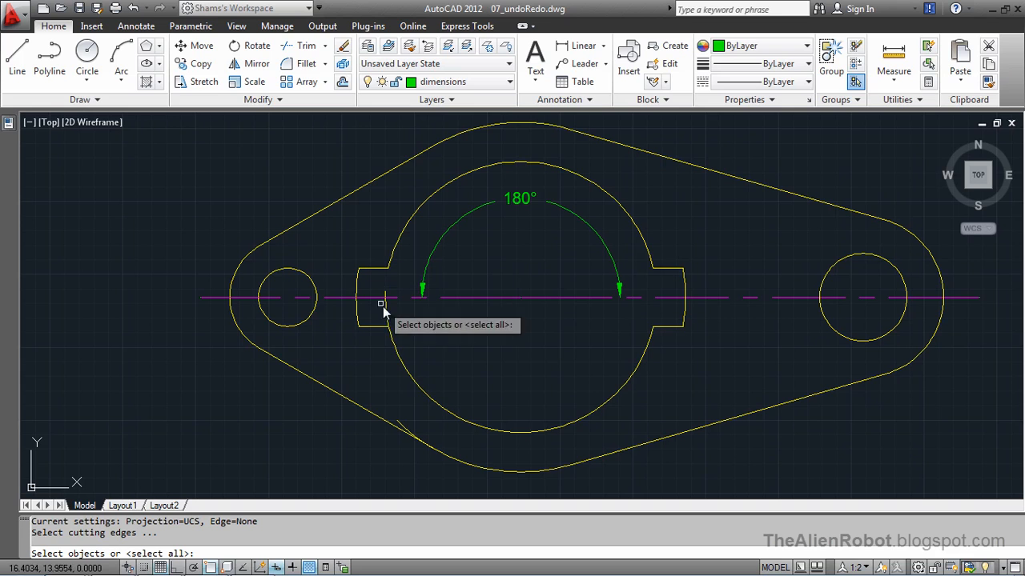
click(373, 327)
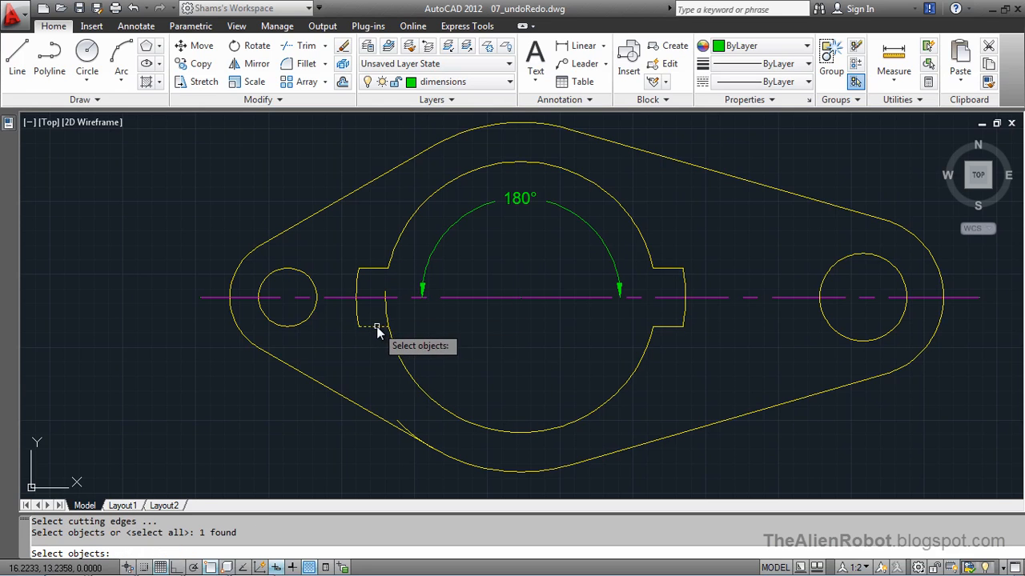
click(379, 418)
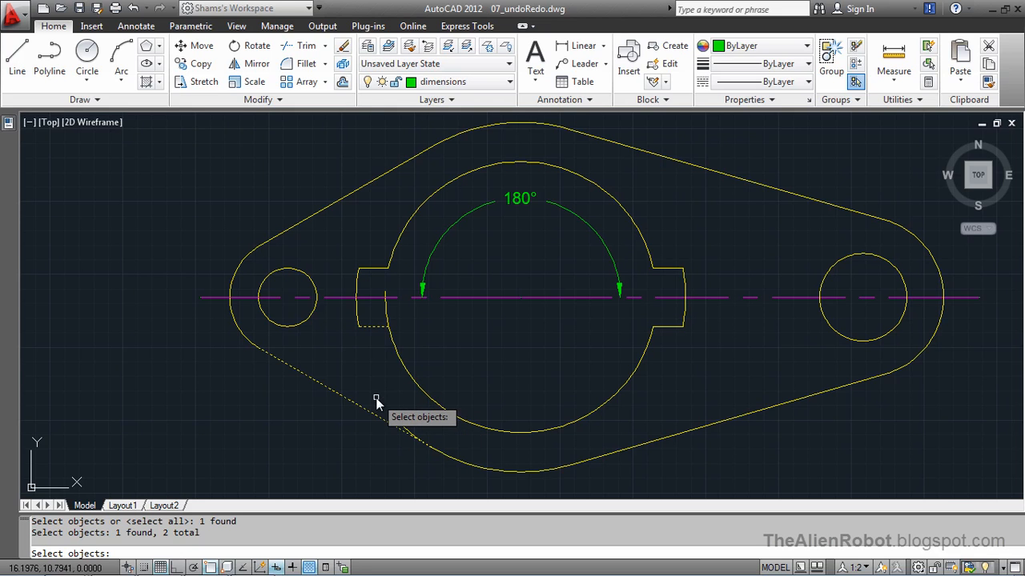
key(Return)
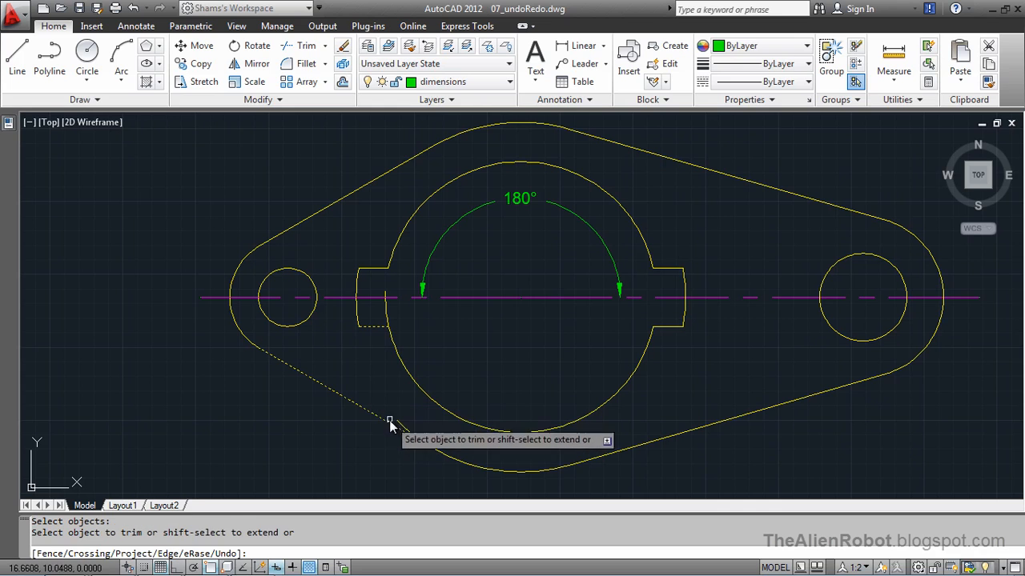
click(386, 298)
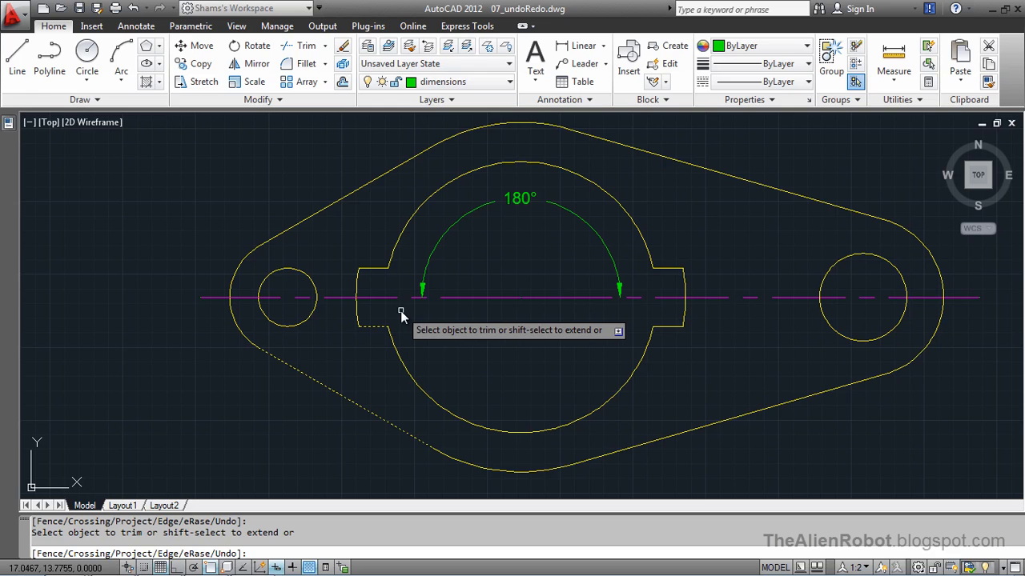
key(Escape)
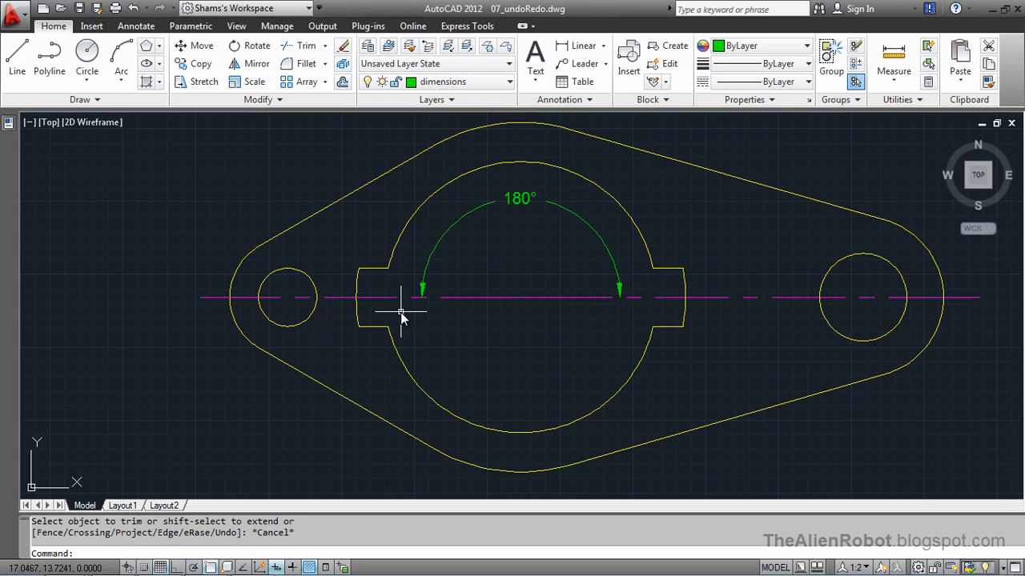
Step: Delete the angular dimension inside the large circle
click(555, 205)
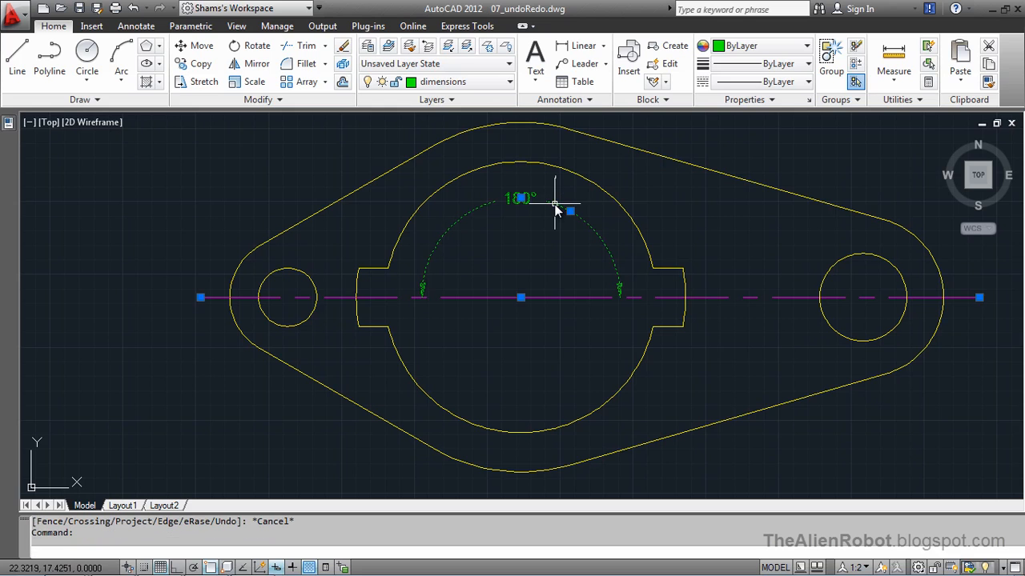
key(Delete)
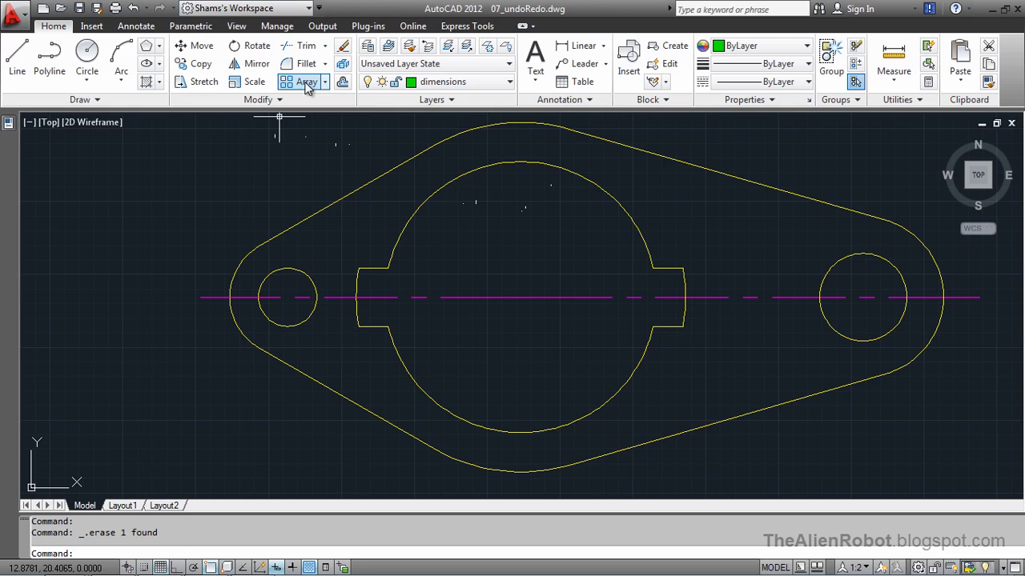
Step: Examine the history of undoable commands and how several can be selected for undoing together, without undoing any
click(146, 8)
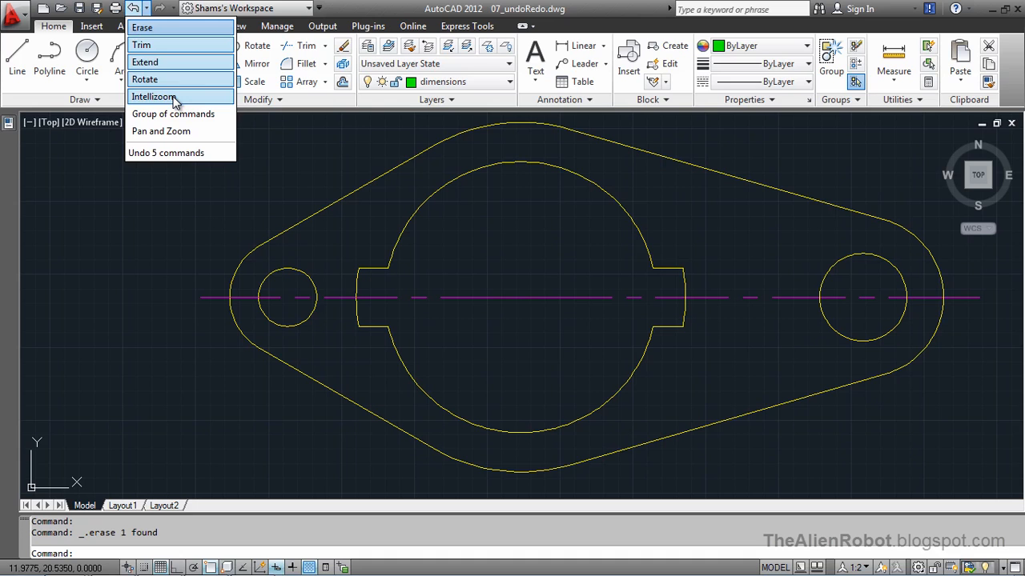
click(333, 4)
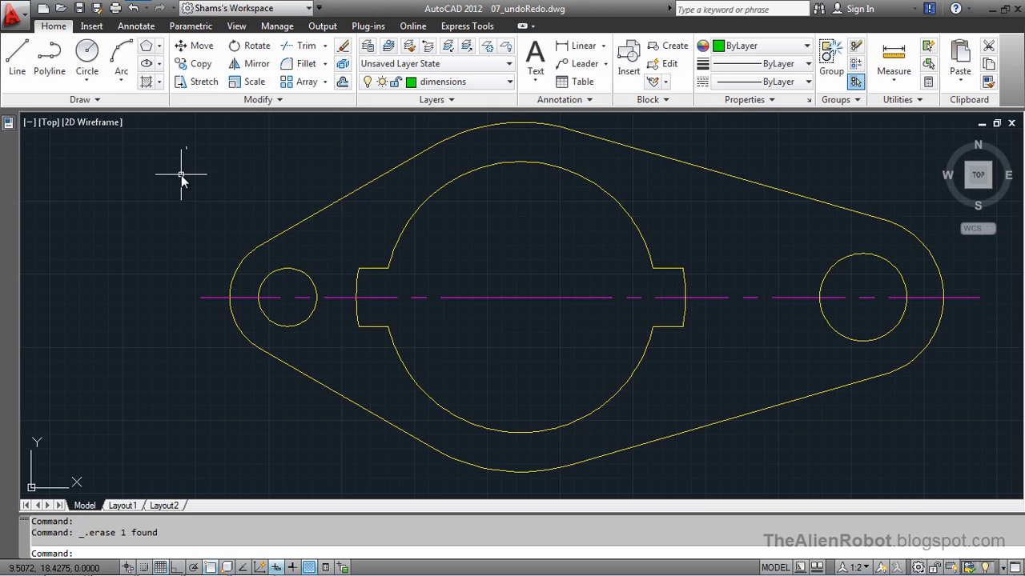
click(147, 8)
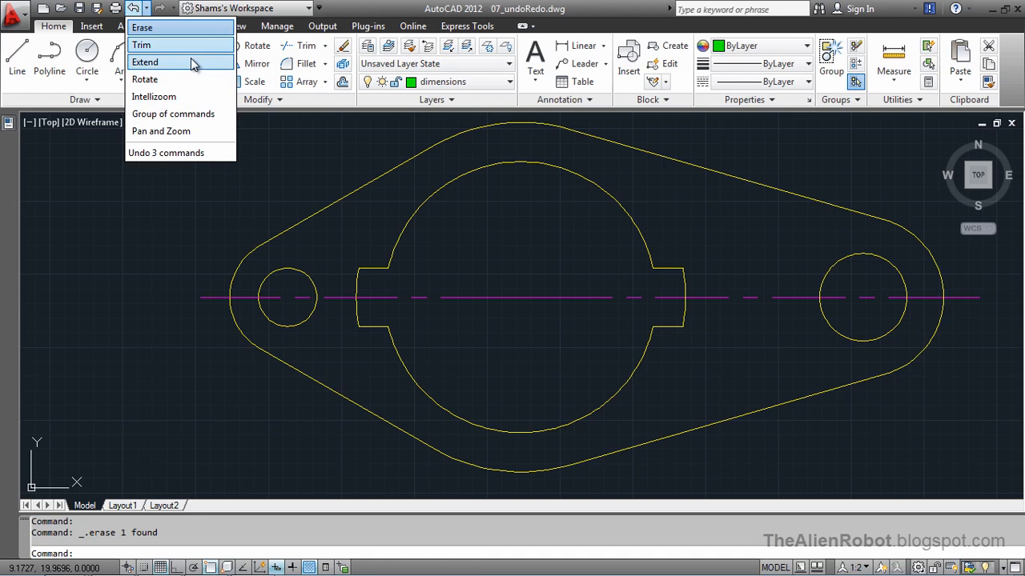
click(347, 3)
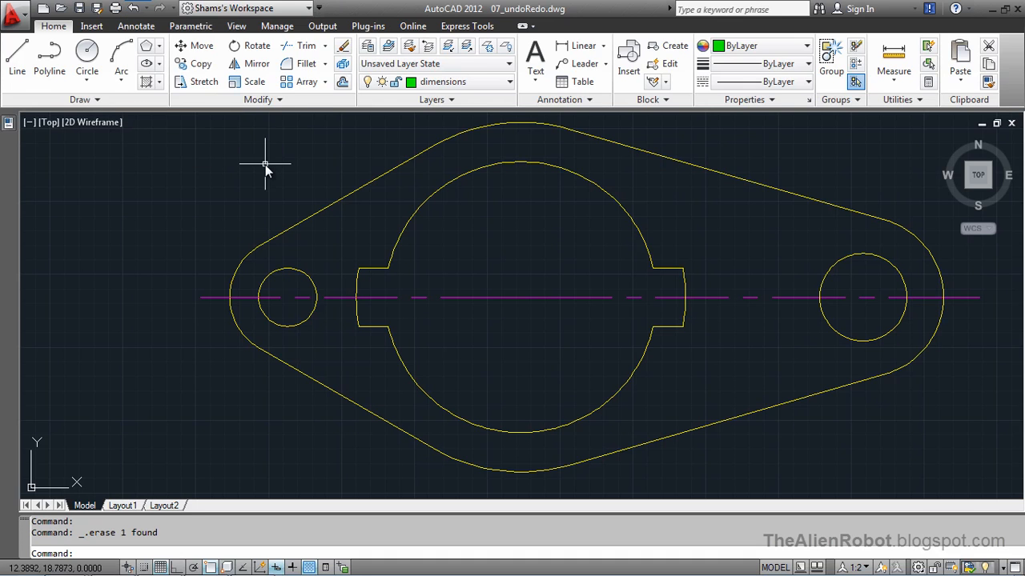